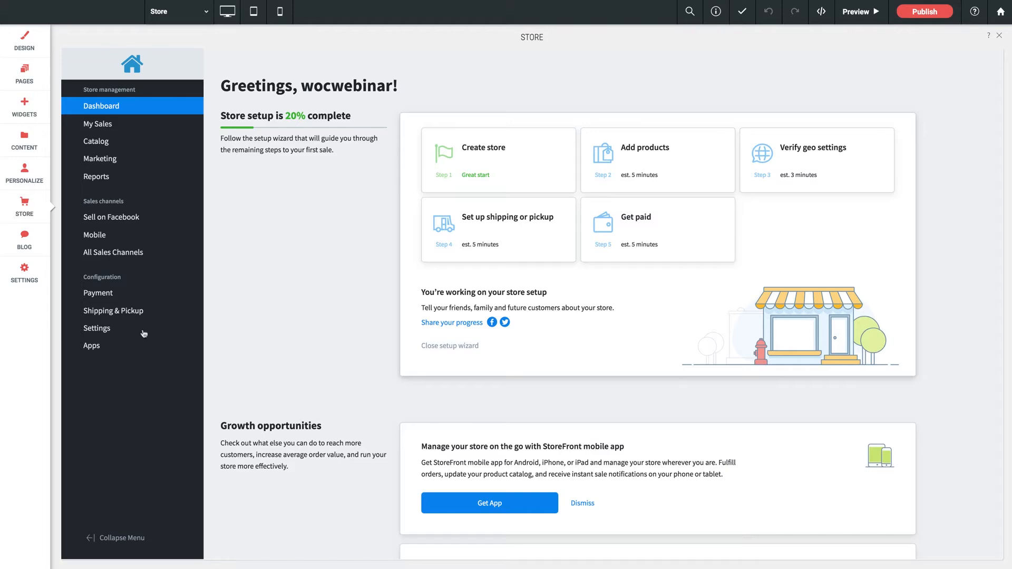
Start a new FedEx shipping method with automatically calculated rates and view its shipping origin form
mouse_move(99, 314)
click(136, 314)
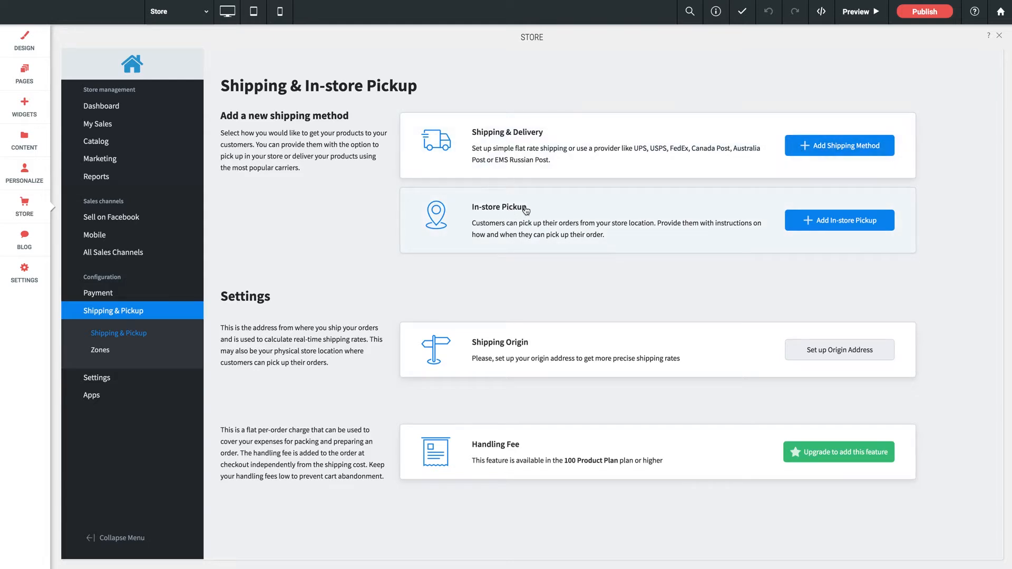
click(846, 147)
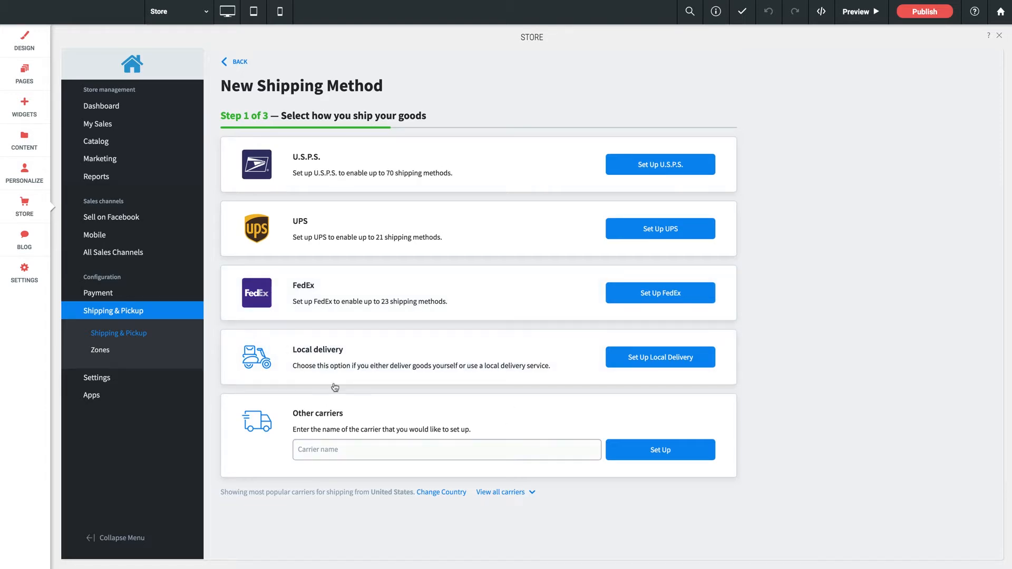
click(655, 295)
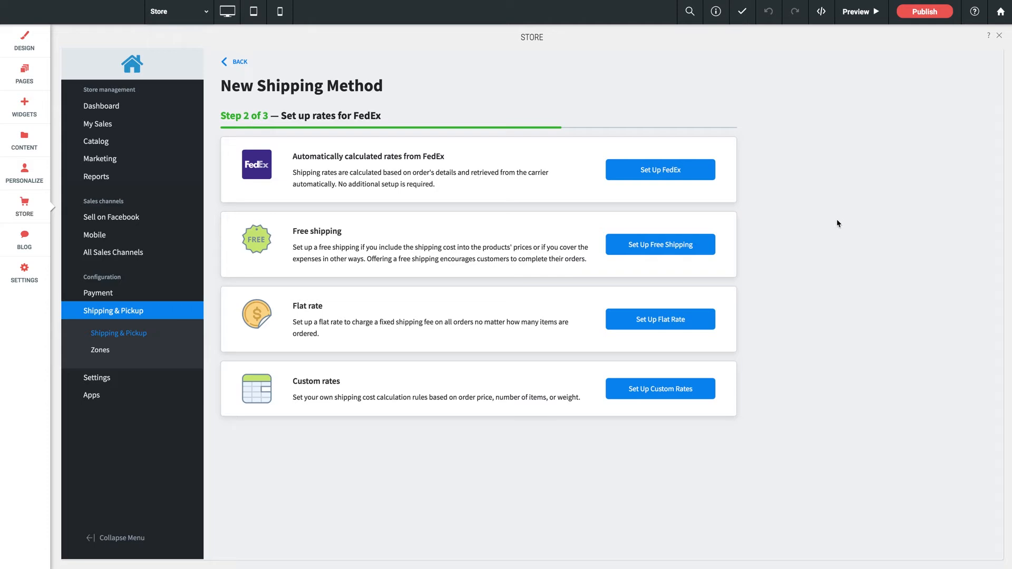
click(660, 175)
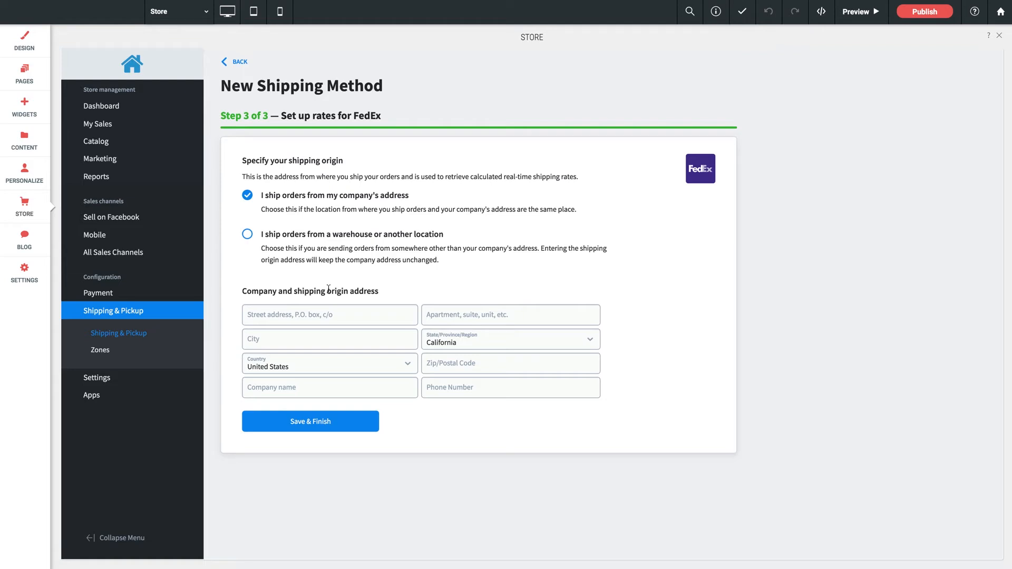
Switch the FedEx shipping method to custom rates and add two rows to the shipping rates table
click(240, 62)
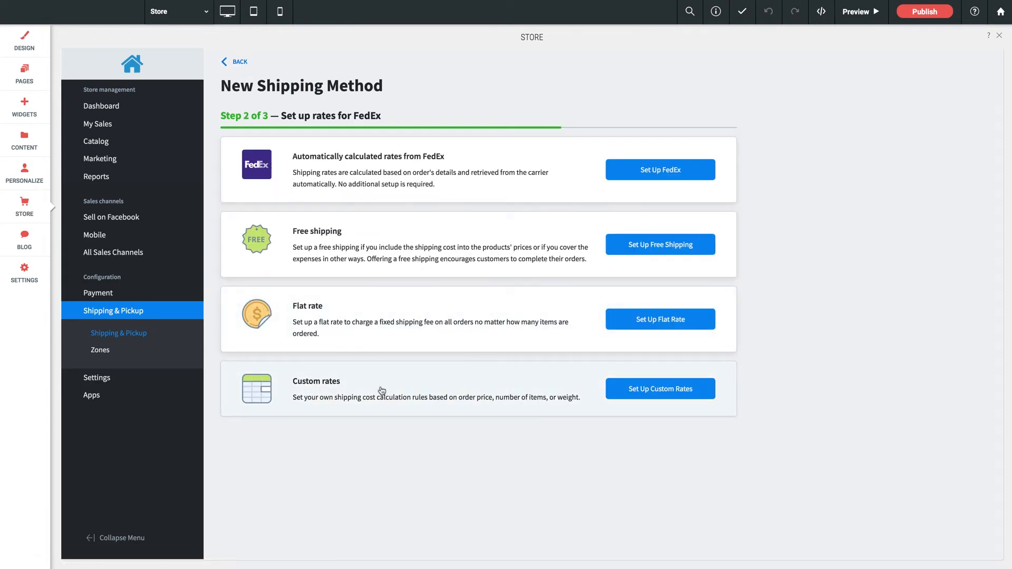
click(661, 389)
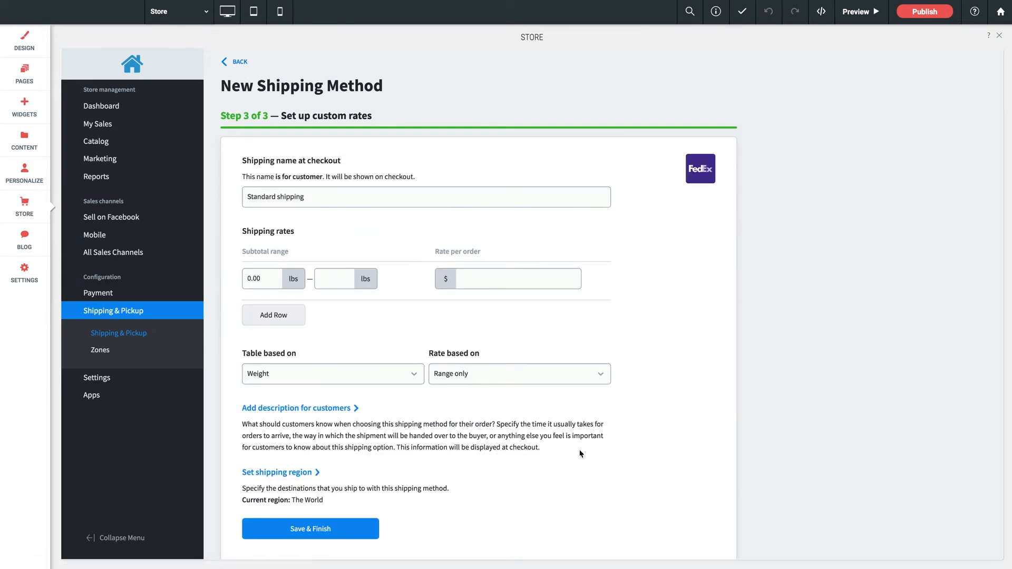
scroll(661, 457, down, 1)
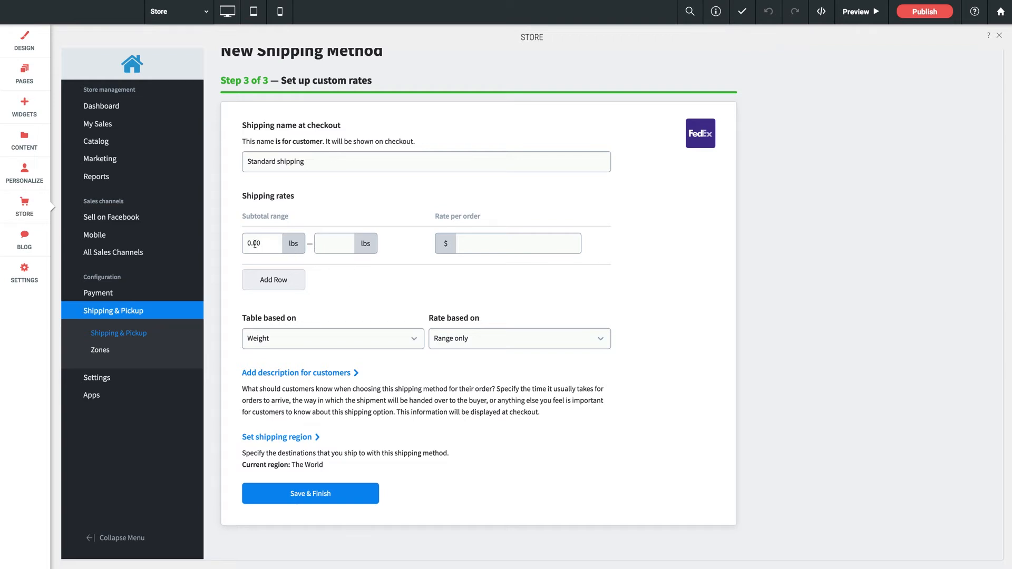
click(331, 245)
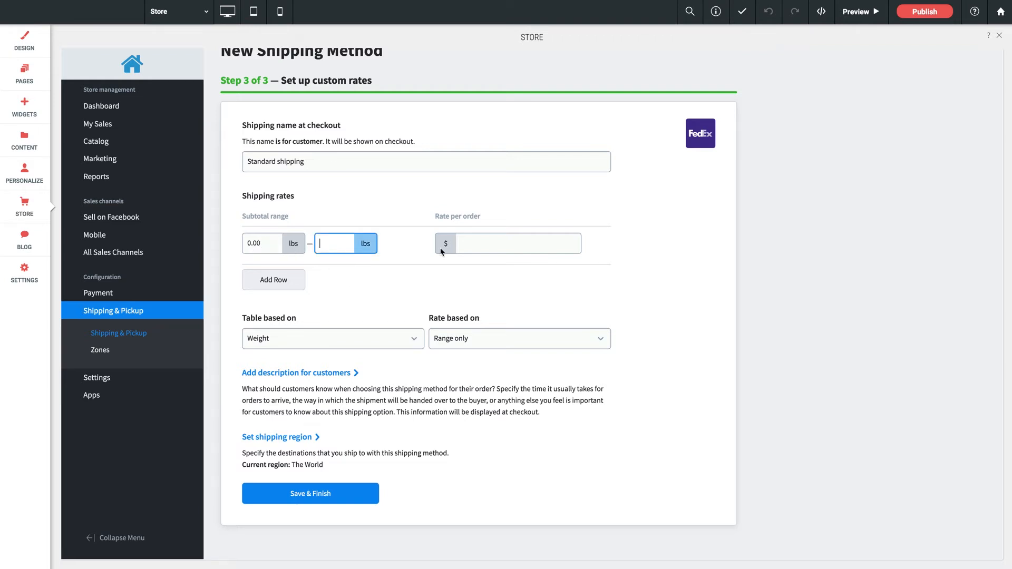
click(488, 246)
click(296, 278)
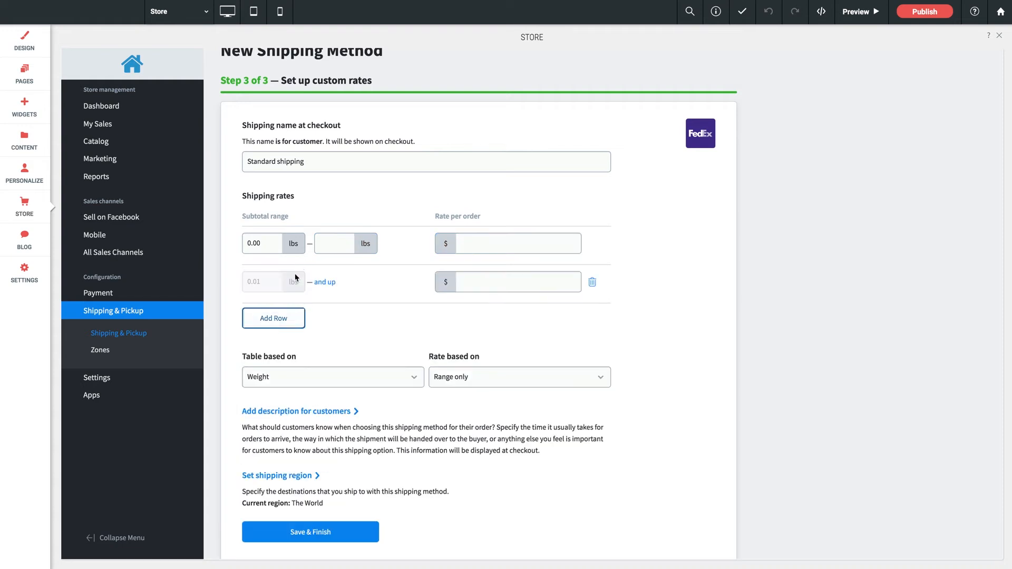
click(289, 318)
Examine the choices for what the custom rate table and the rate are based on
scroll(415, 341, down, 2)
click(310, 340)
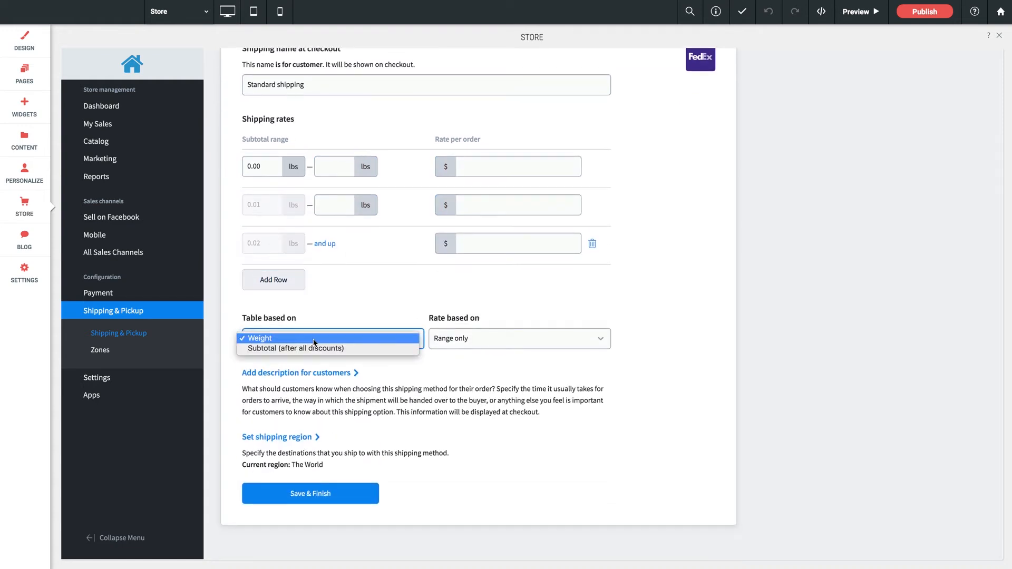
click(367, 312)
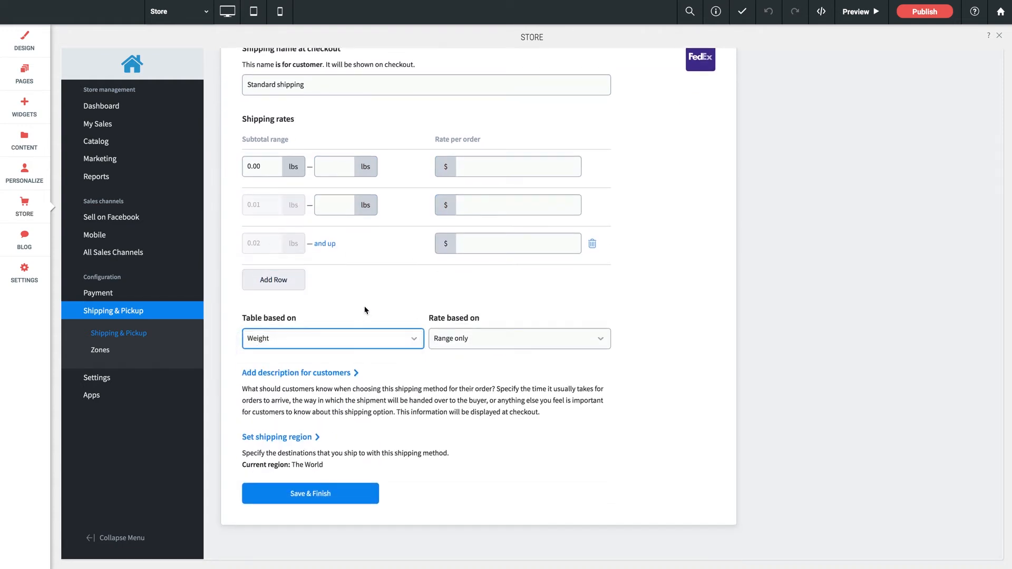
click(482, 342)
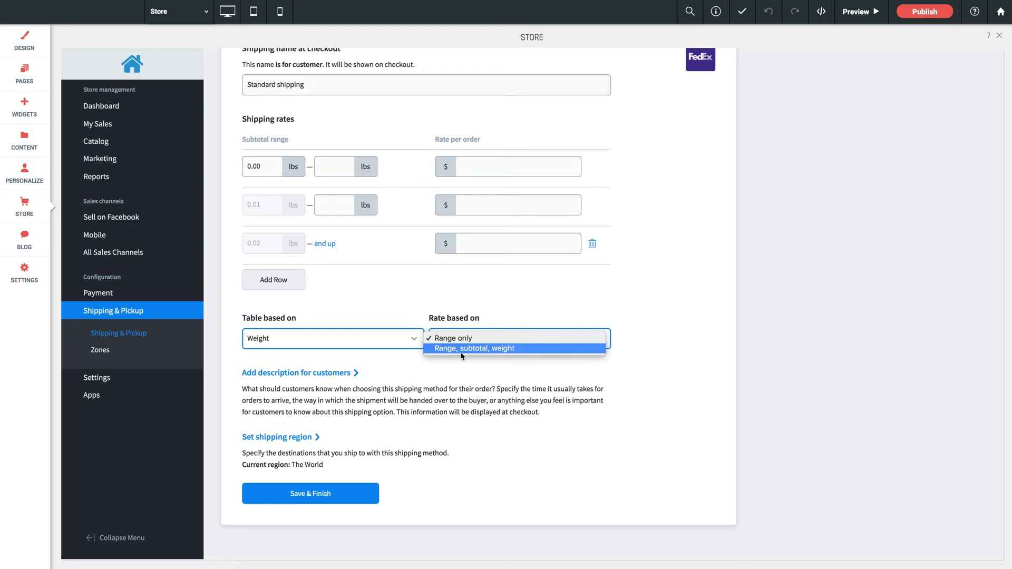
click(662, 403)
scroll(662, 400, up, 3)
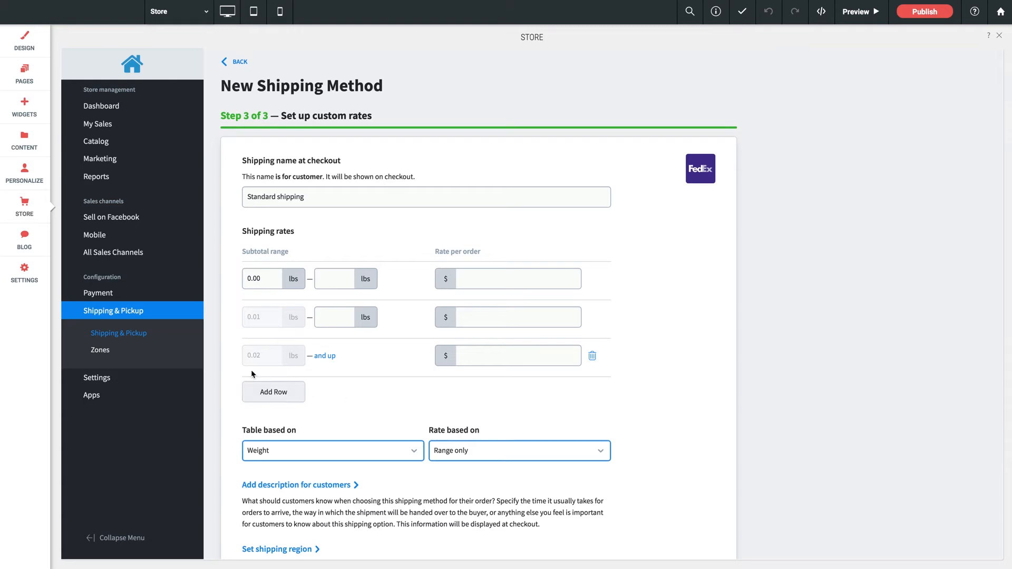
Review the store's payment methods and its general store profile and regional settings
click(91, 291)
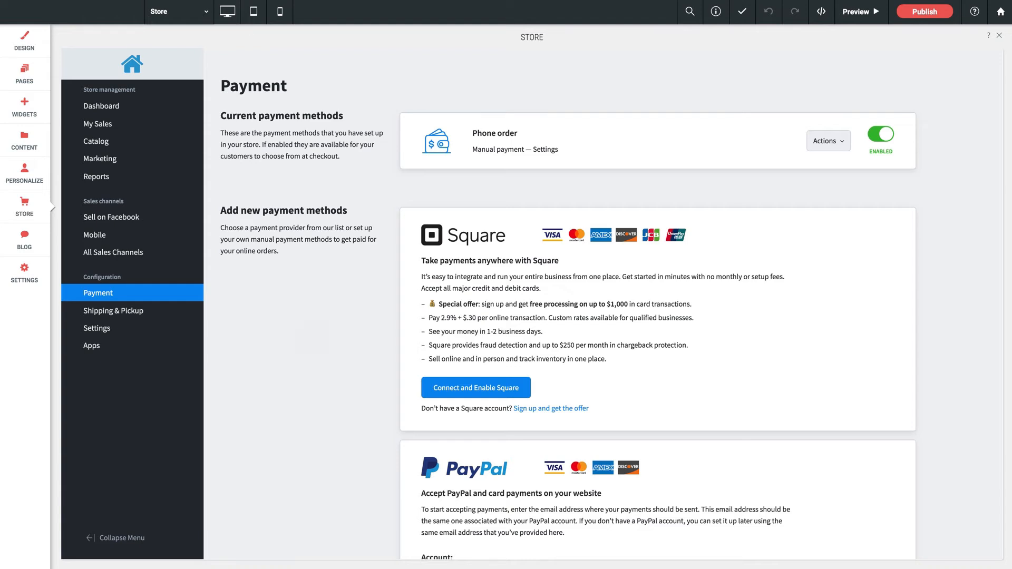
click(106, 328)
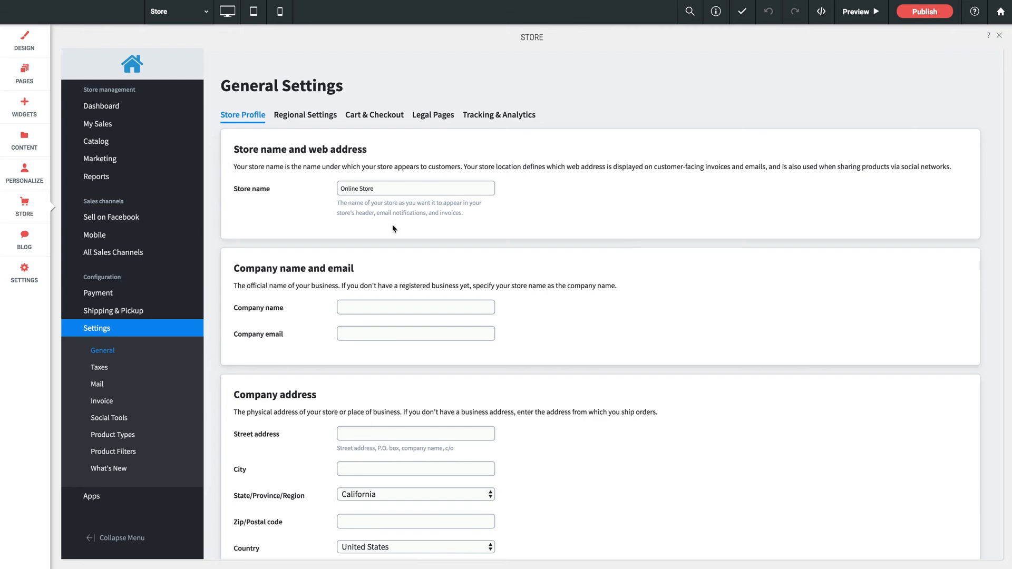
click(309, 116)
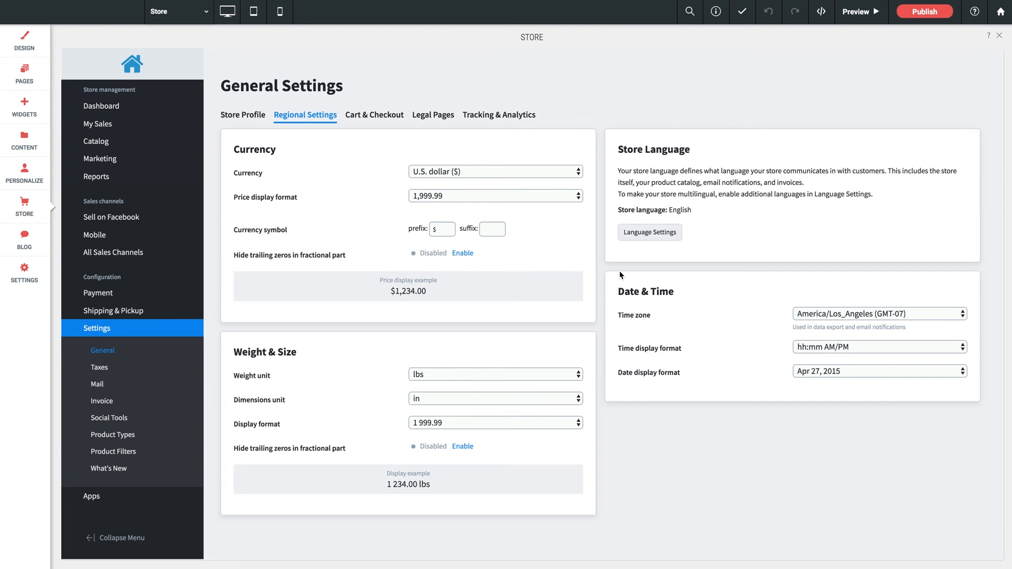
Review the Cart & Checkout settings, from the catalog settings through to the related products options
click(374, 115)
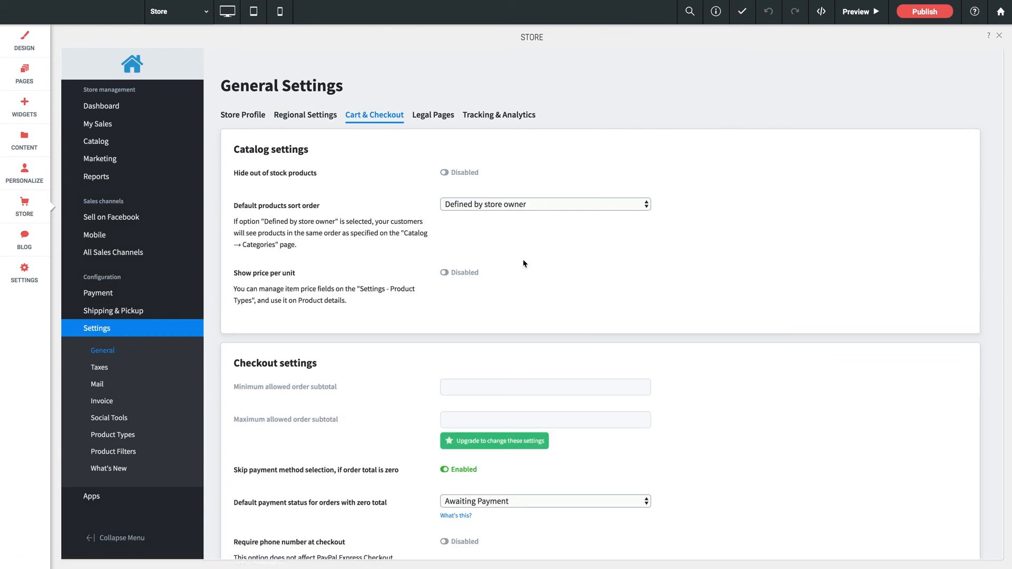
scroll(524, 263, down, 2)
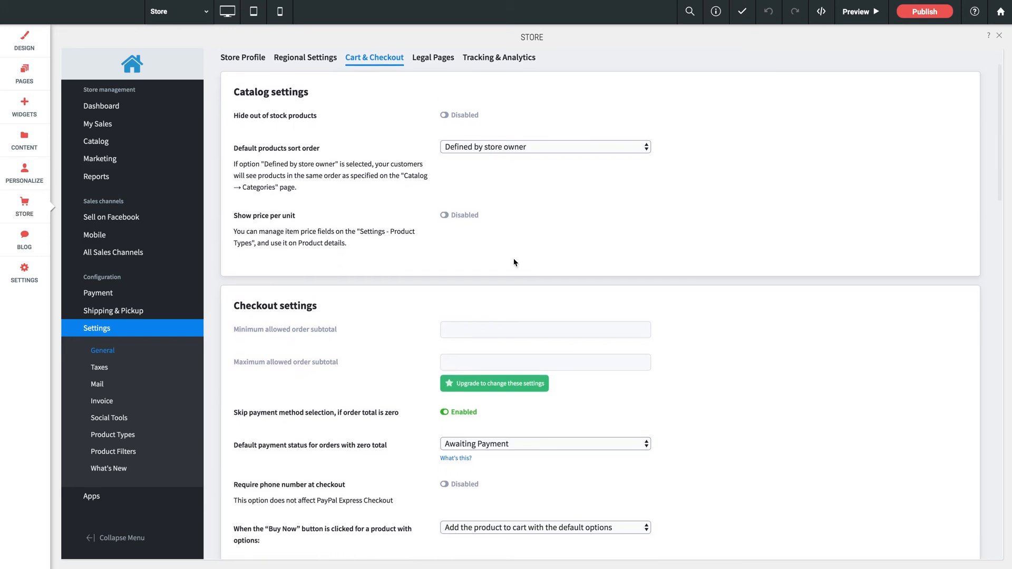
scroll(515, 262, down, 3)
scroll(599, 286, down, 7)
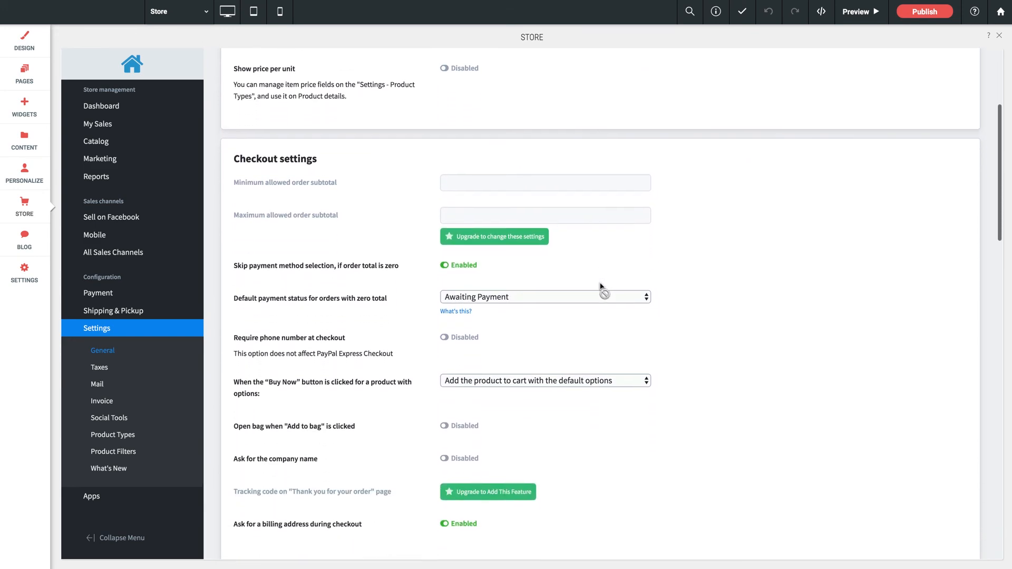
scroll(601, 289, down, 6)
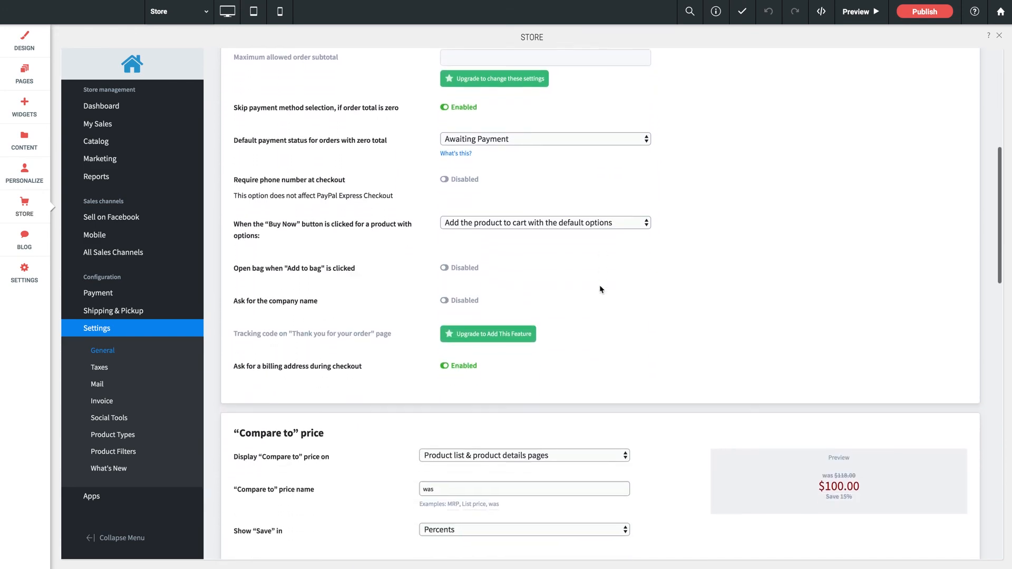
scroll(599, 290, down, 4)
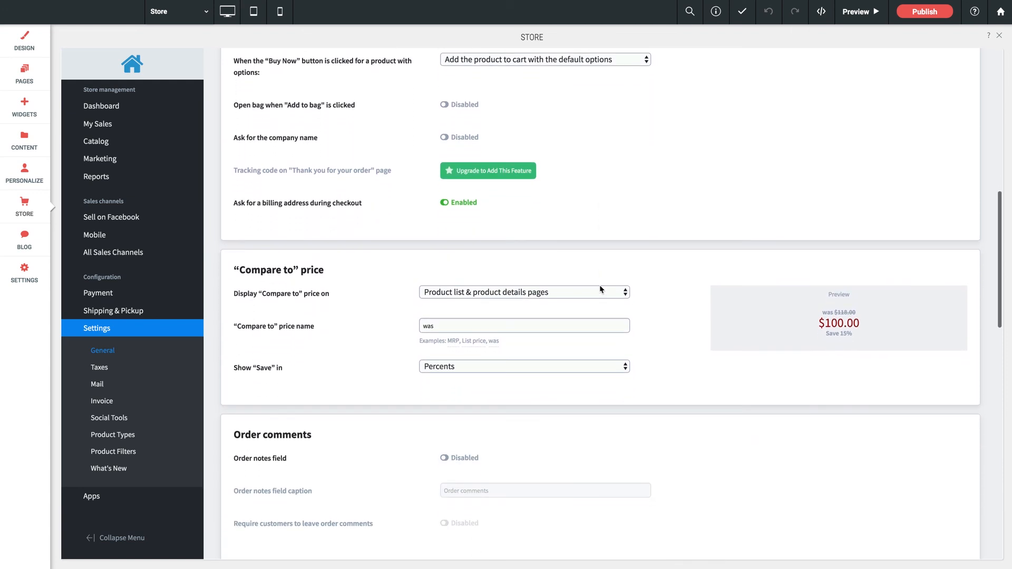
scroll(599, 289, down, 16)
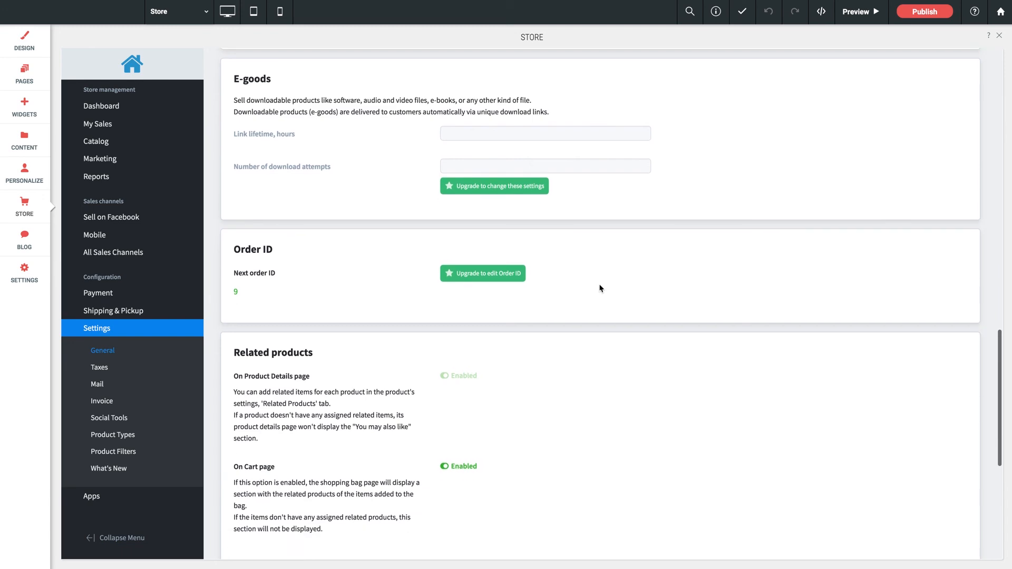
scroll(599, 287, up, 20)
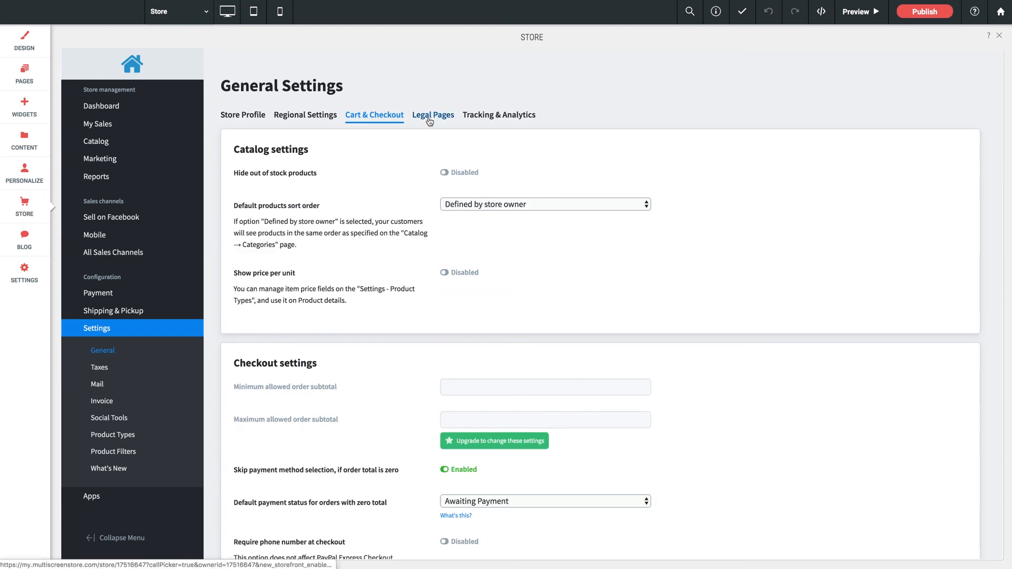
Review the store's legal page settings and the Facebook Pixel ID field in the tracking settings
click(431, 116)
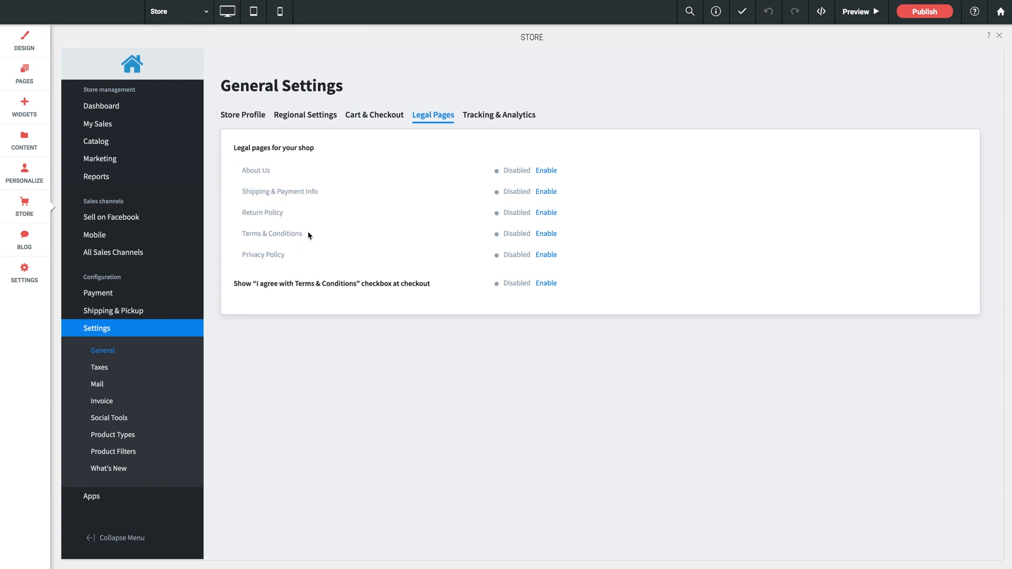
click(514, 118)
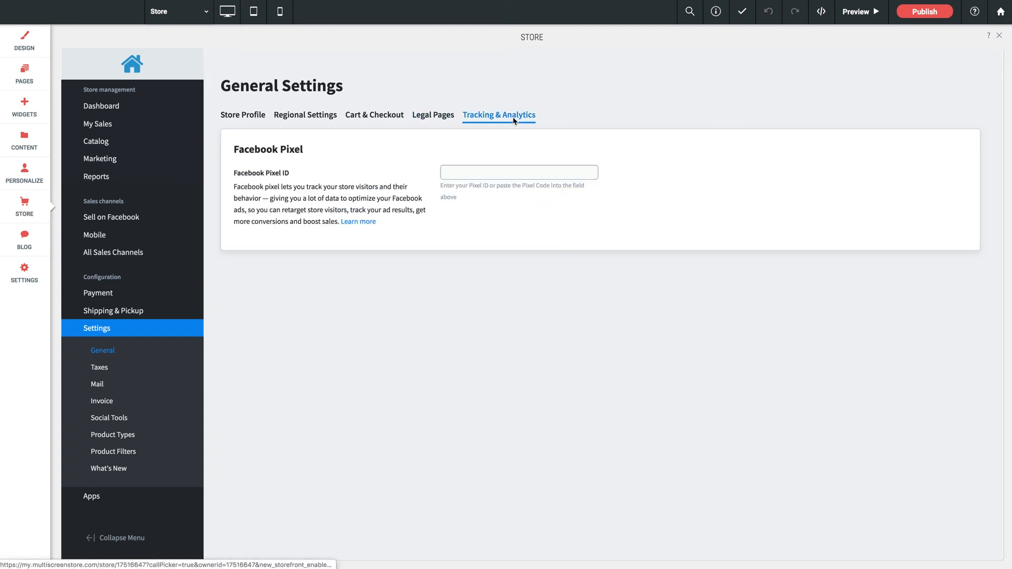
click(491, 171)
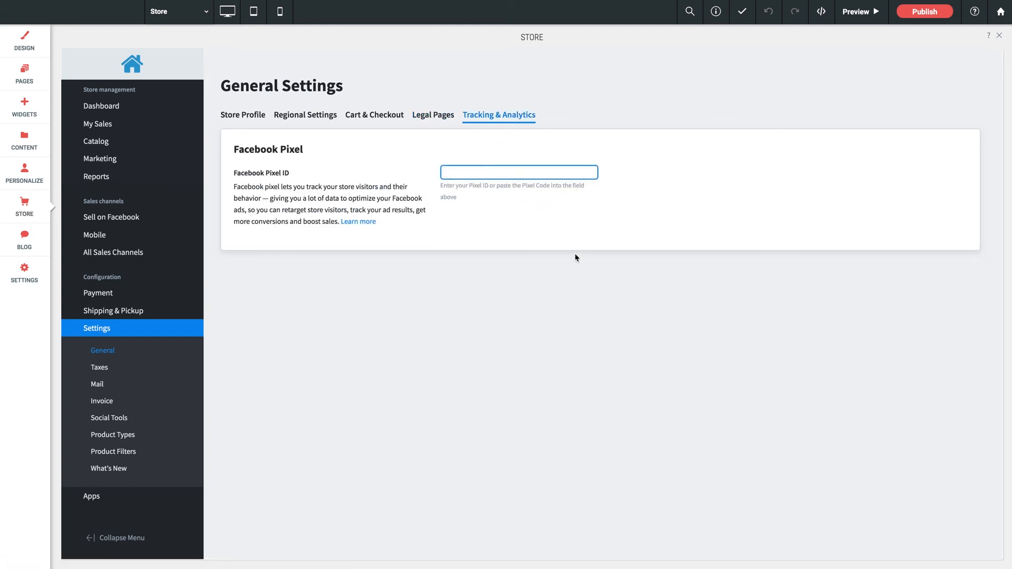